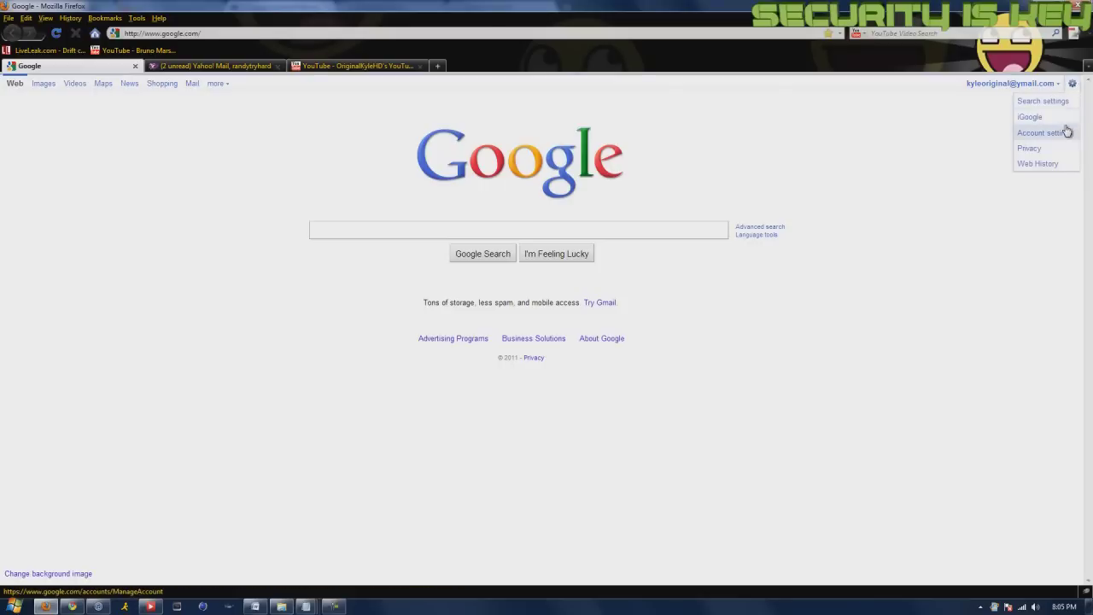
- Open Account settings from the Google homepage gear menu
click(873, 141)
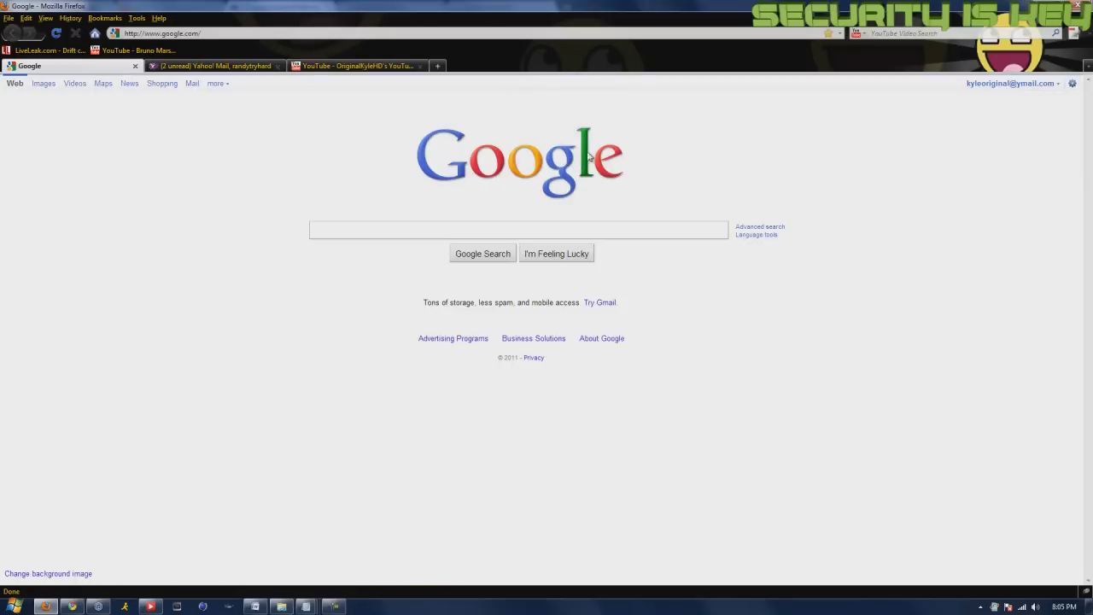
click(1075, 84)
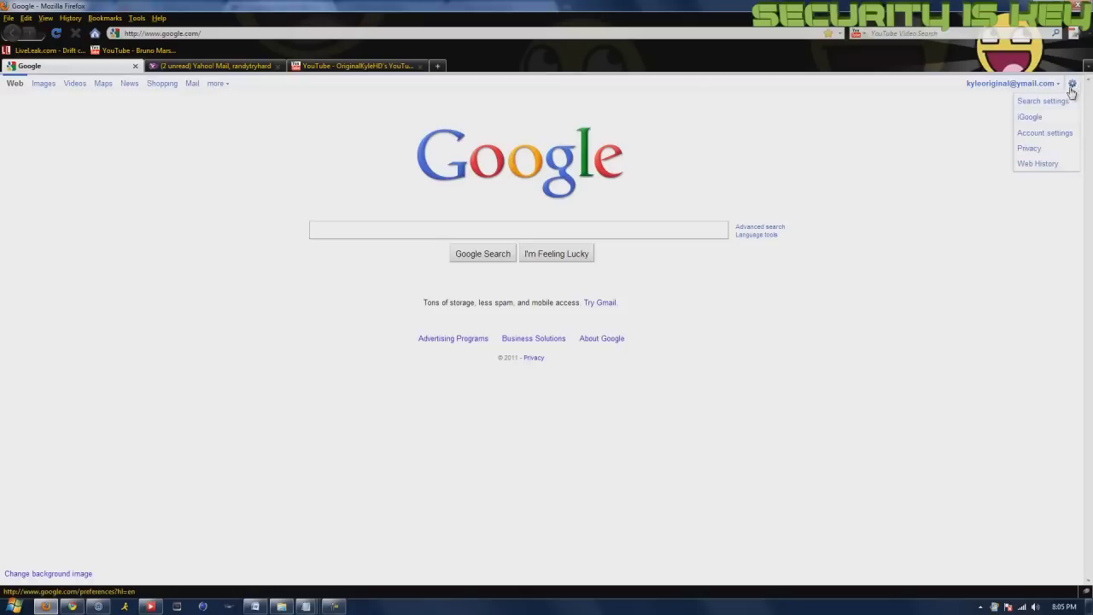
click(1054, 135)
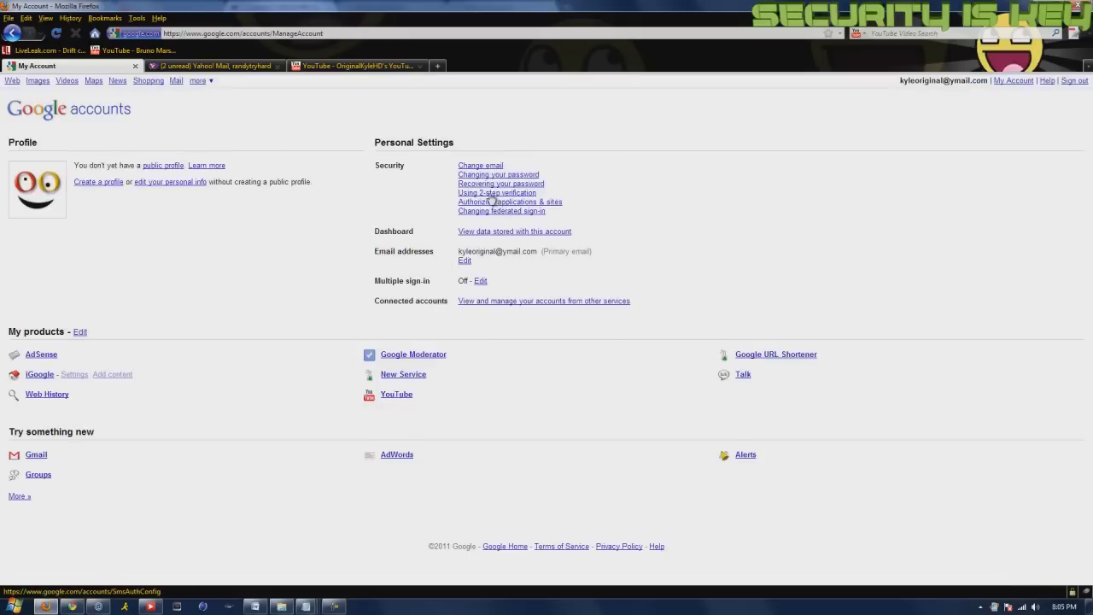
- Open 'Using 2-step verification' under Security and sign in again with the account password
click(493, 195)
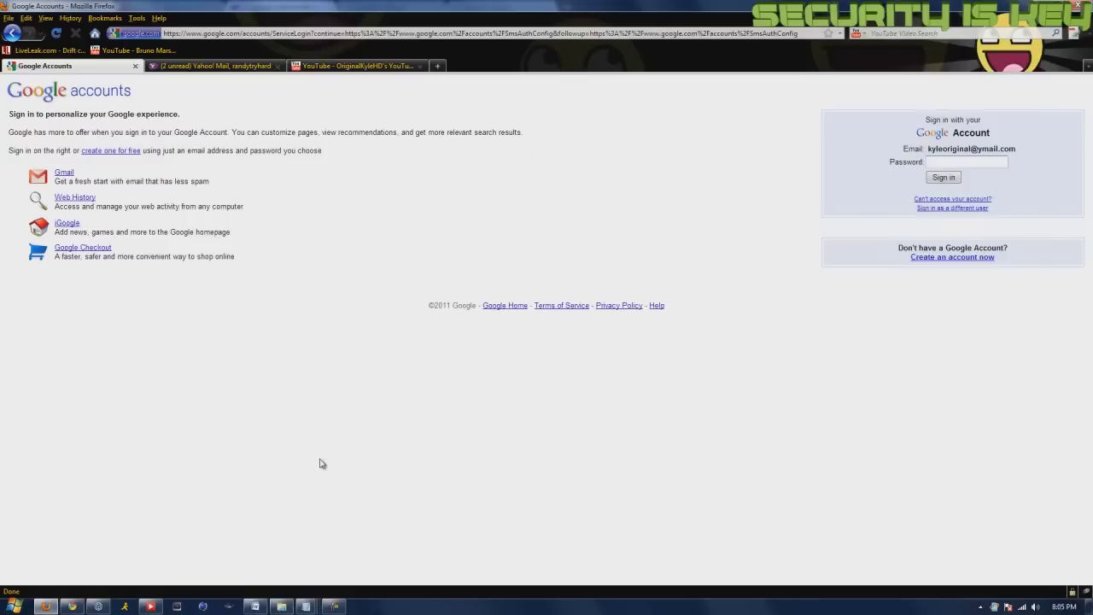
click(335, 607)
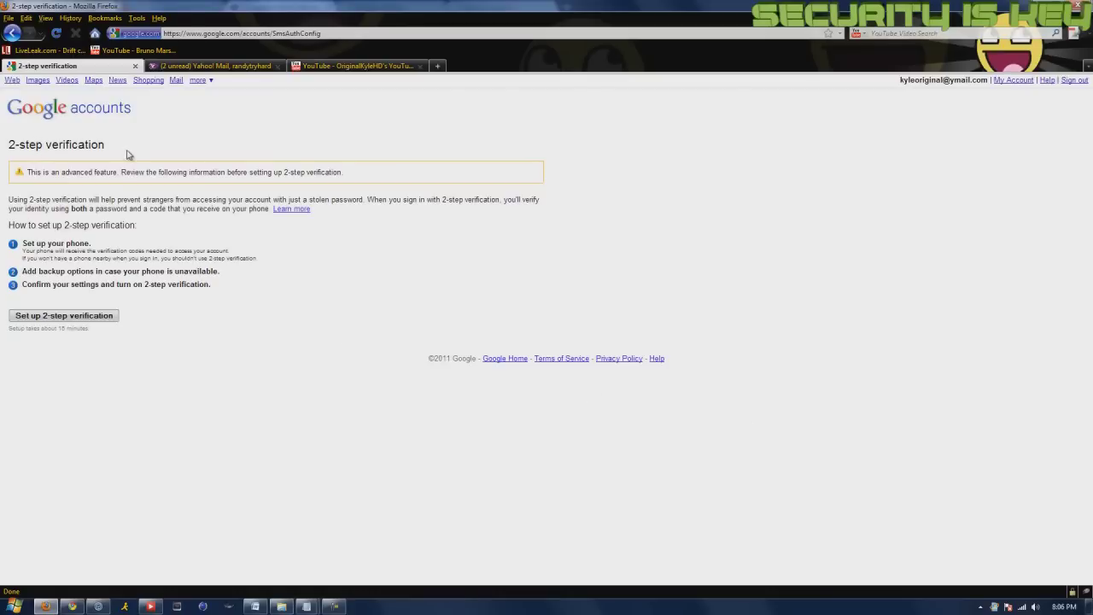
- Read through the 2-step verification heading, introductory paragraph and Set up your phone step
drag(129, 150, 3, 147)
click(7, 151)
drag(4, 200, 215, 209)
click(49, 200)
drag(401, 199, 539, 201)
click(546, 204)
mouse_move(17, 248)
mouse_down()
mouse_move(228, 260)
mouse_move(23, 245)
mouse_up()
click(254, 268)
click(22, 245)
- Review the setup-time and phone notes and the three setup steps, then start 2-step verification setup
drag(104, 338, 7, 330)
click(45, 286)
drag(265, 261, 36, 251)
click(22, 250)
click(265, 267)
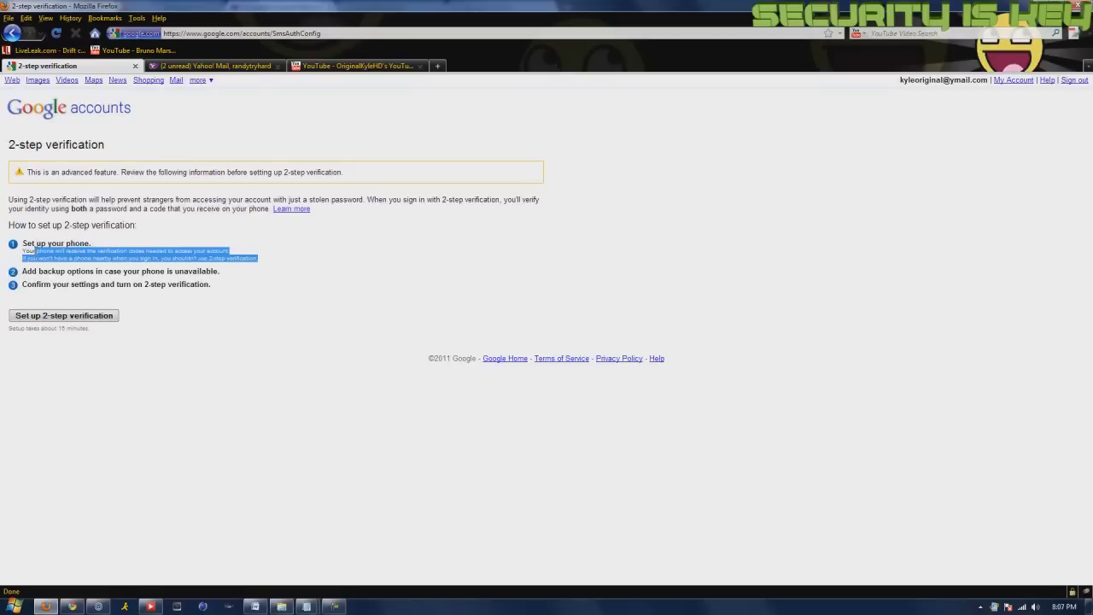
click(29, 251)
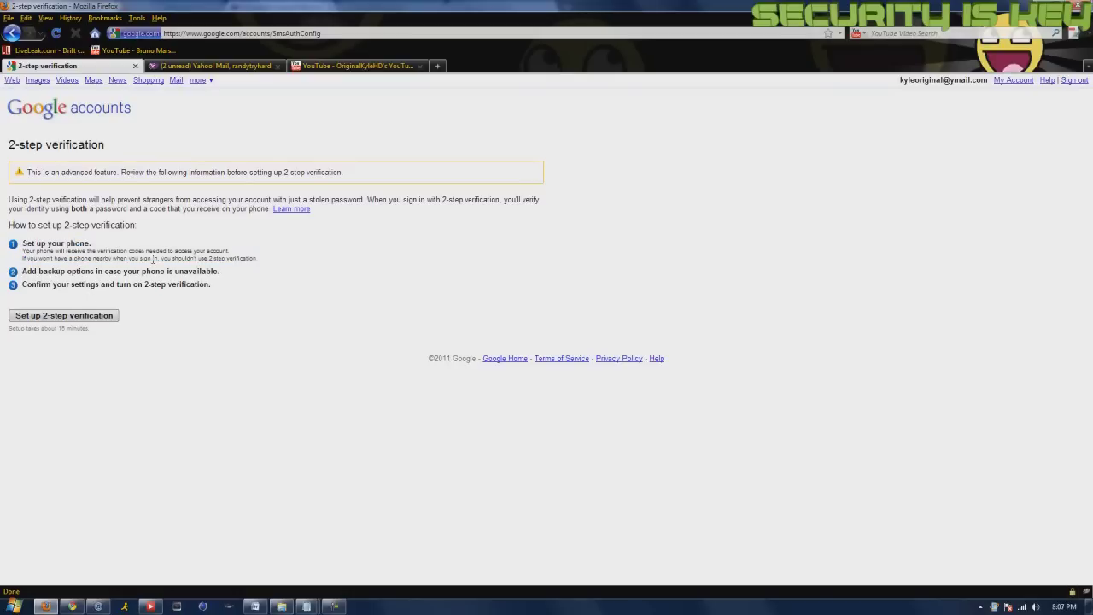
drag(224, 286, 18, 241)
click(20, 246)
drag(237, 295, 68, 248)
click(99, 307)
click(68, 319)
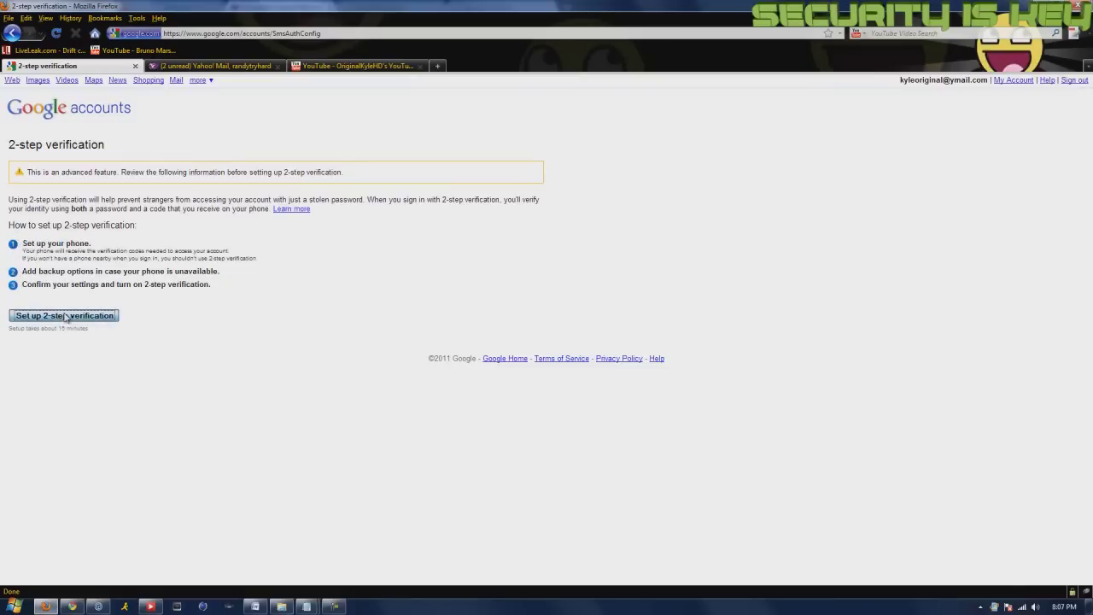
- Choose 'Other – Use another phone', keep United States, and receive codes by SMS text message
click(145, 210)
click(250, 209)
click(122, 211)
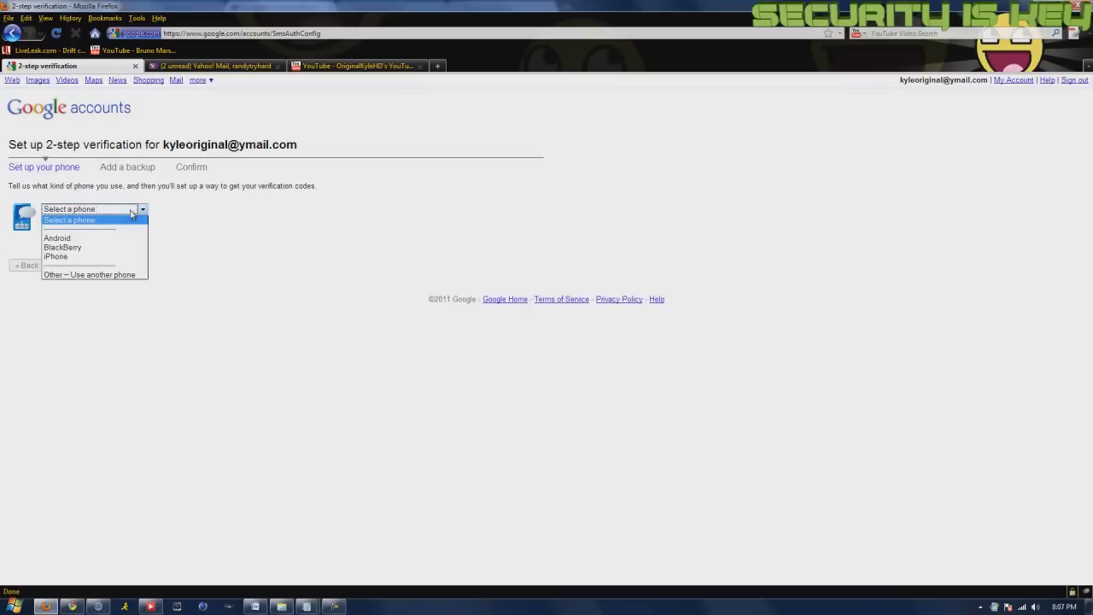
click(94, 275)
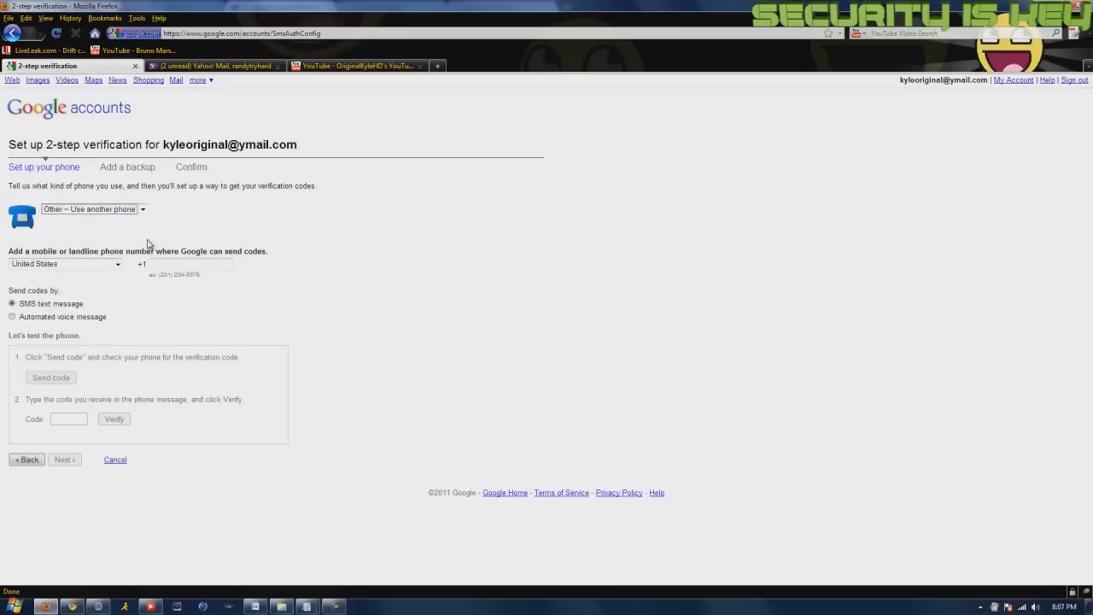
click(117, 264)
click(177, 263)
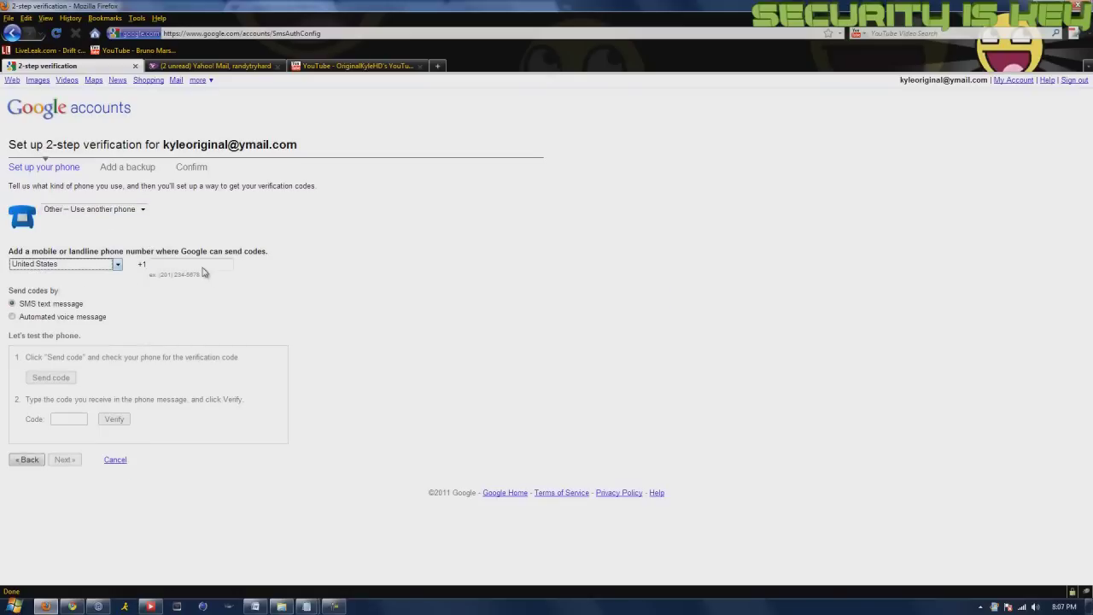
click(166, 266)
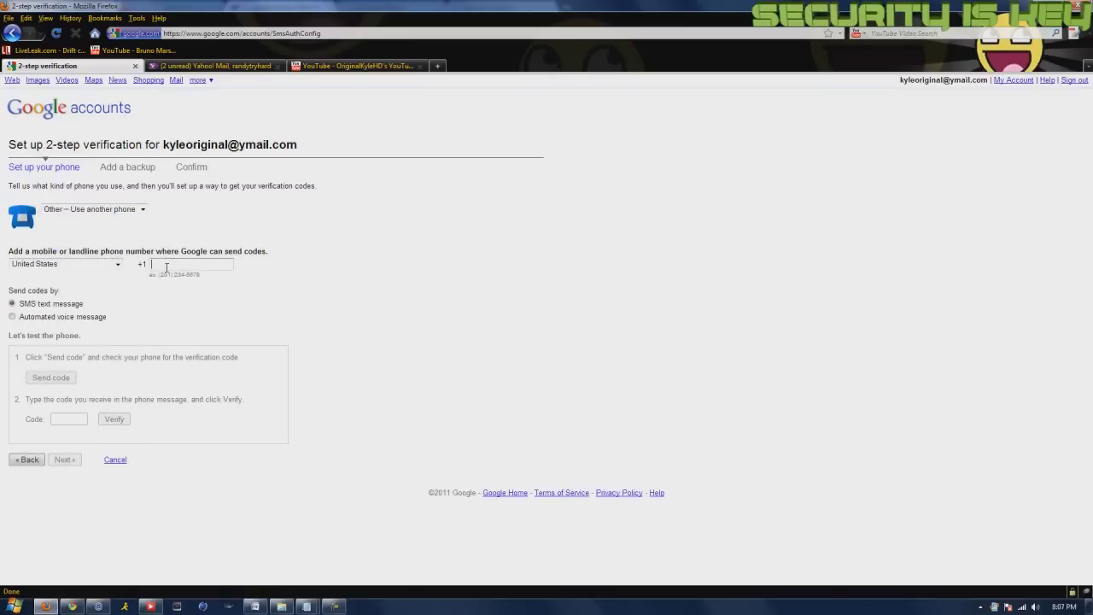
click(54, 319)
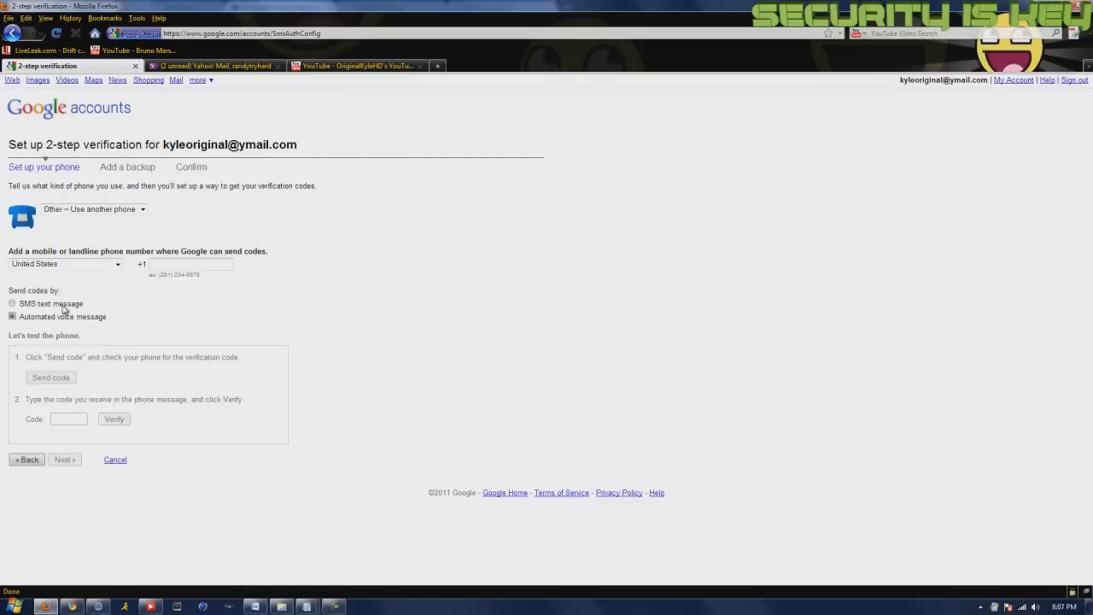
click(74, 305)
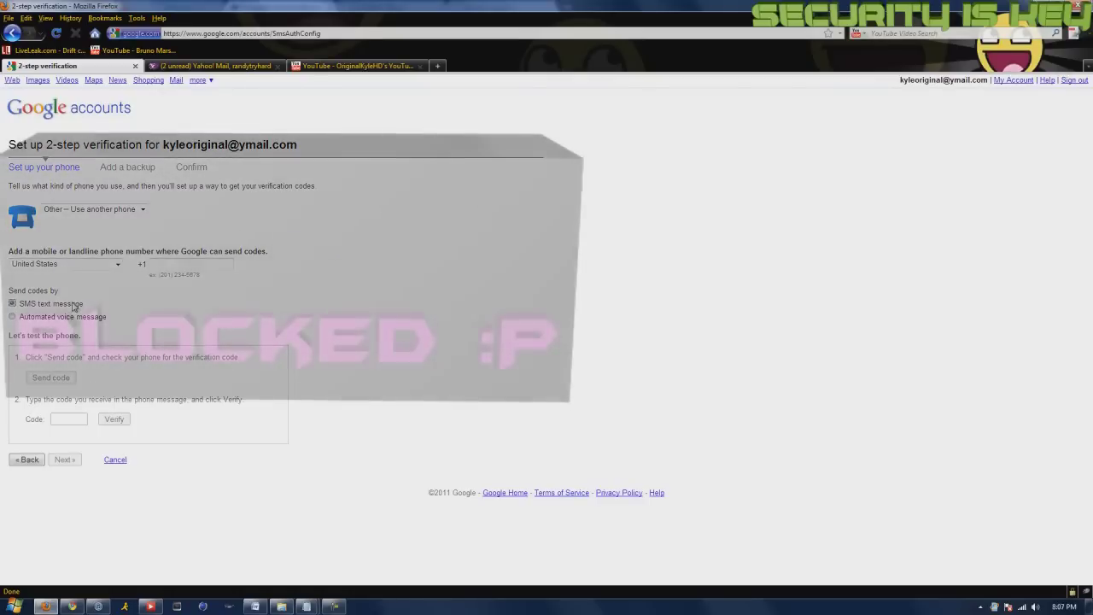
- Enter the phone number, send the verification code, and dismiss the stray pop-up
key(ctrl+f)
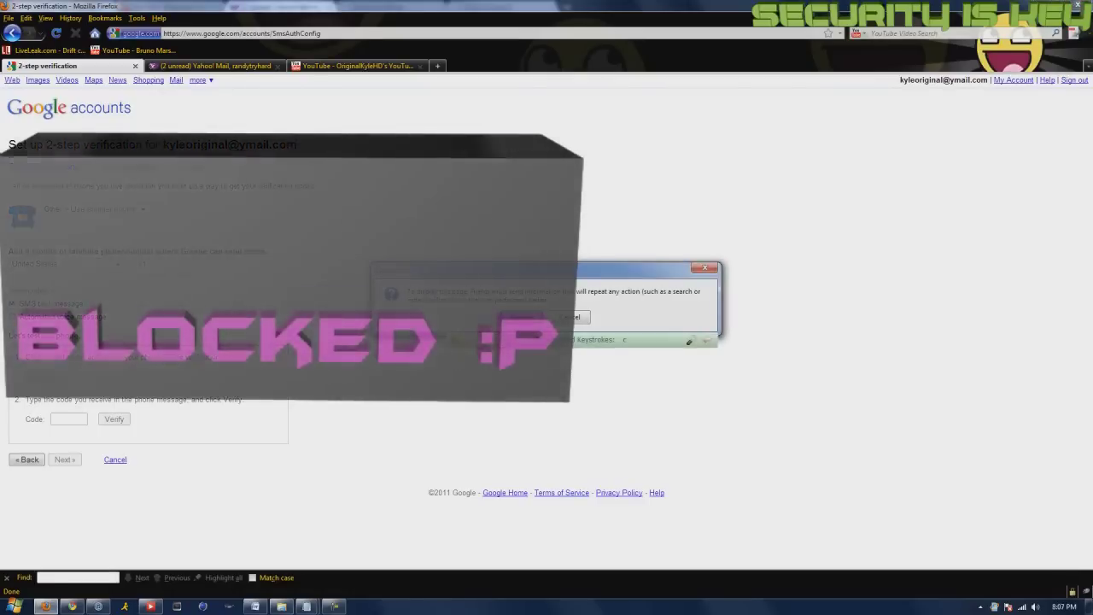
click(583, 319)
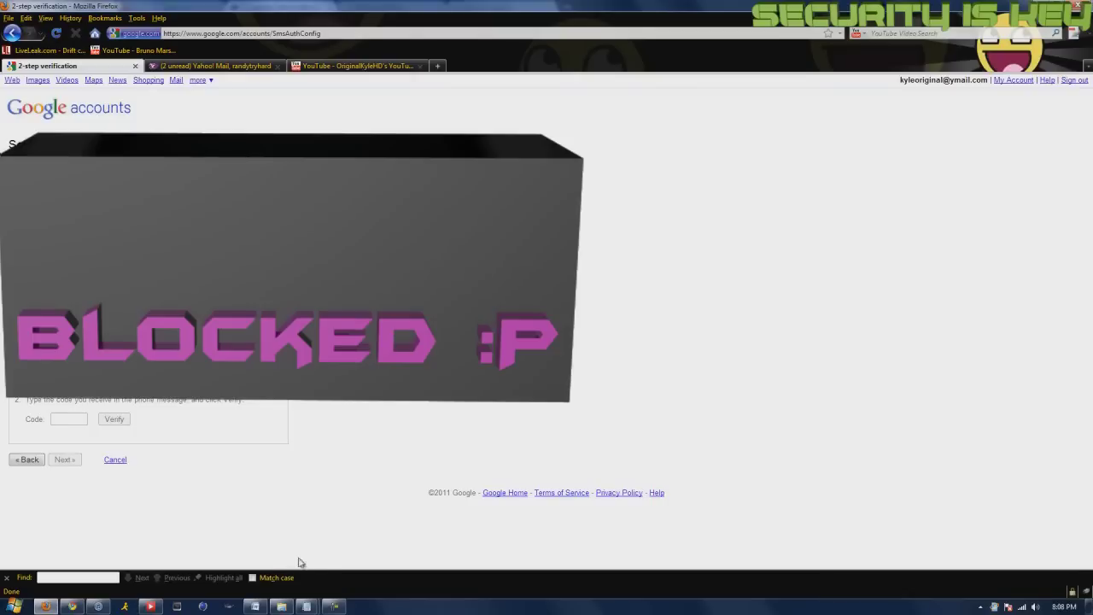
click(335, 606)
click(1037, 564)
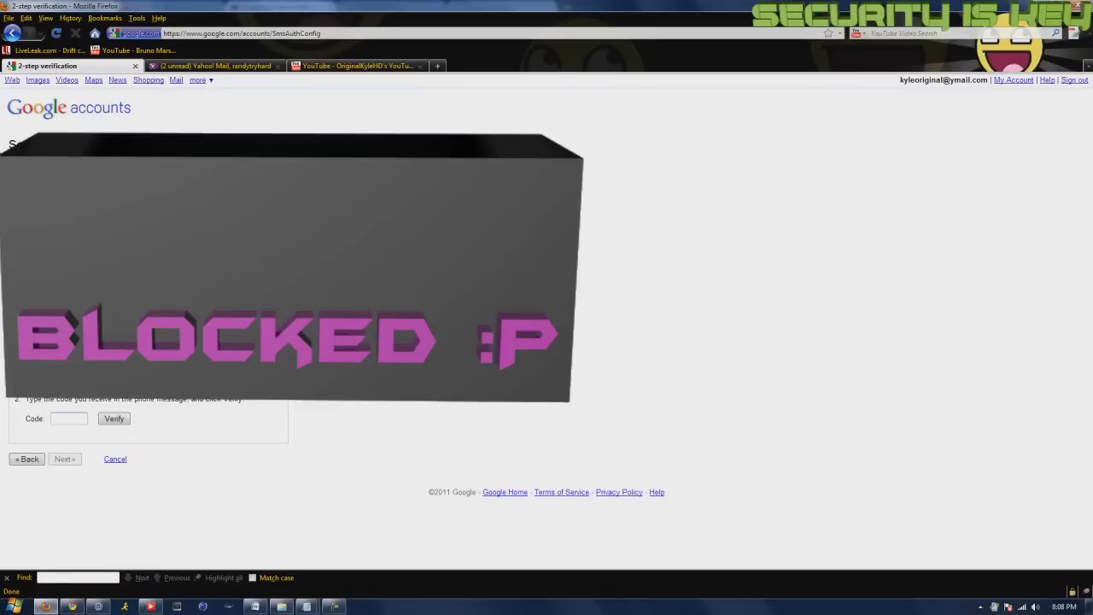
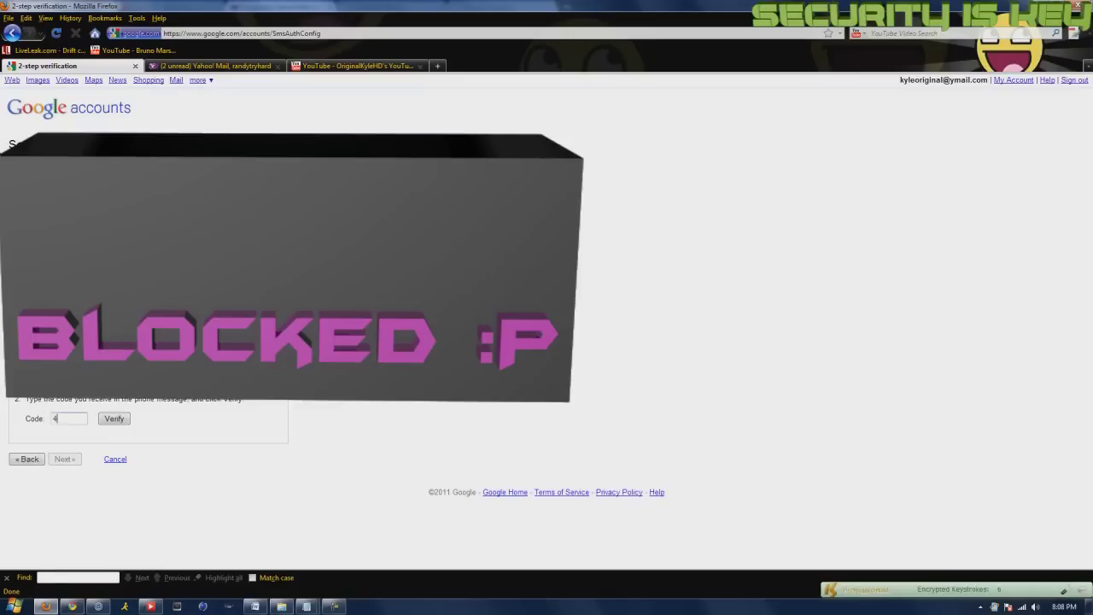
- Enter the texted verification code, verify it, and continue to the backup options step
click(113, 418)
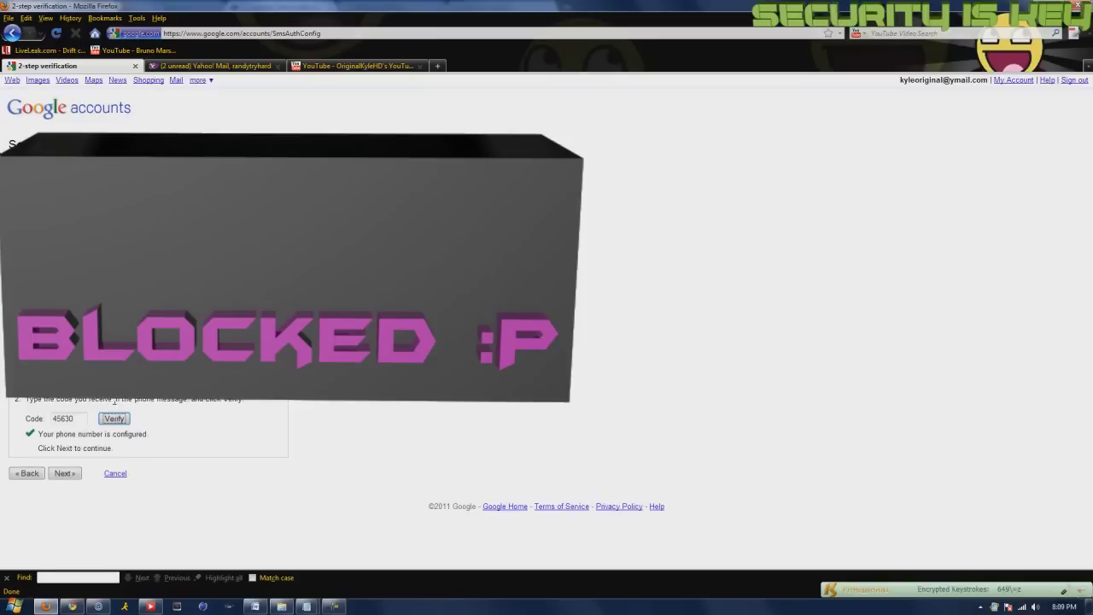
click(71, 475)
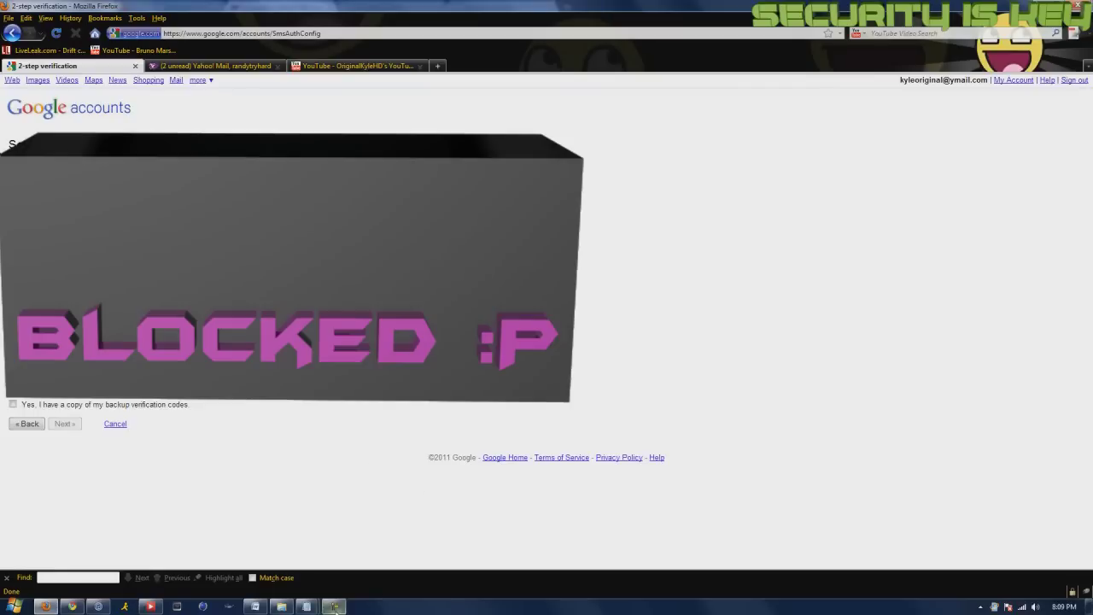
- Tick 'Yes, I have a copy of my backup verification codes' and continue with Next
click(12, 404)
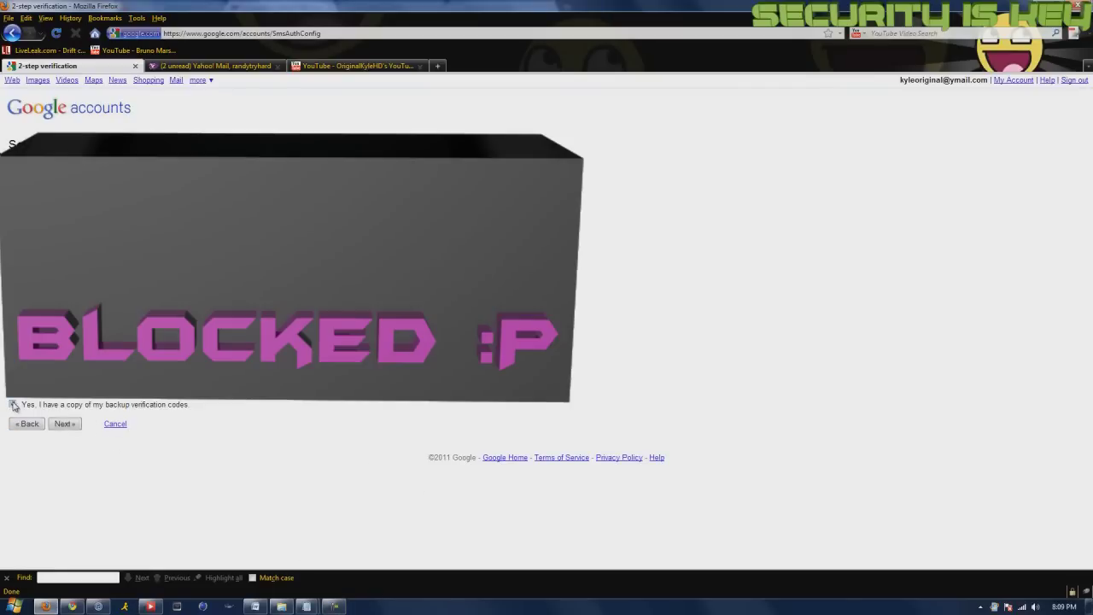
click(64, 424)
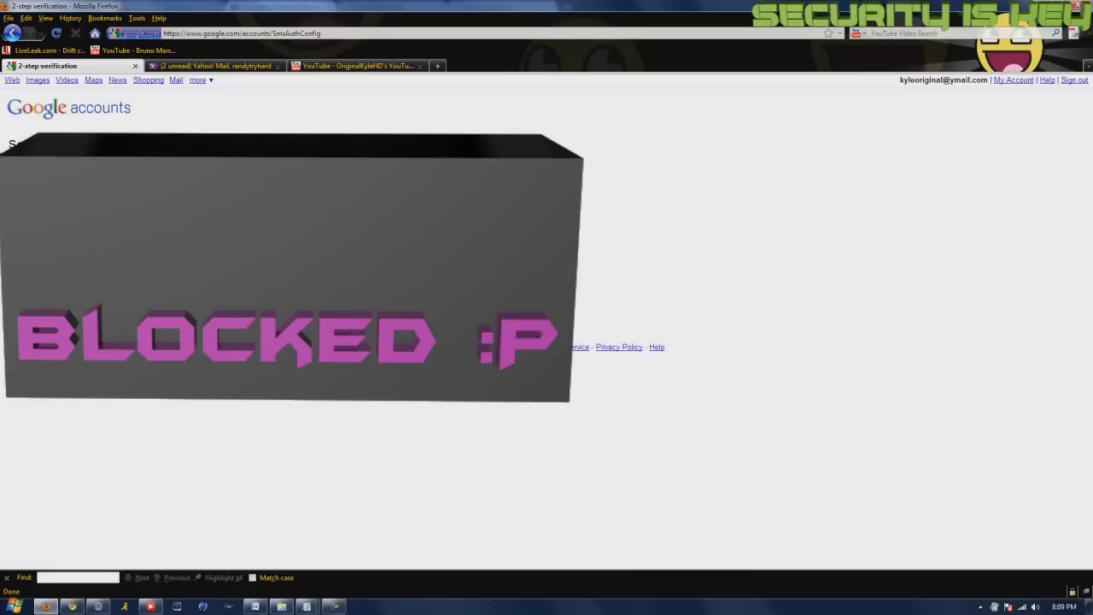
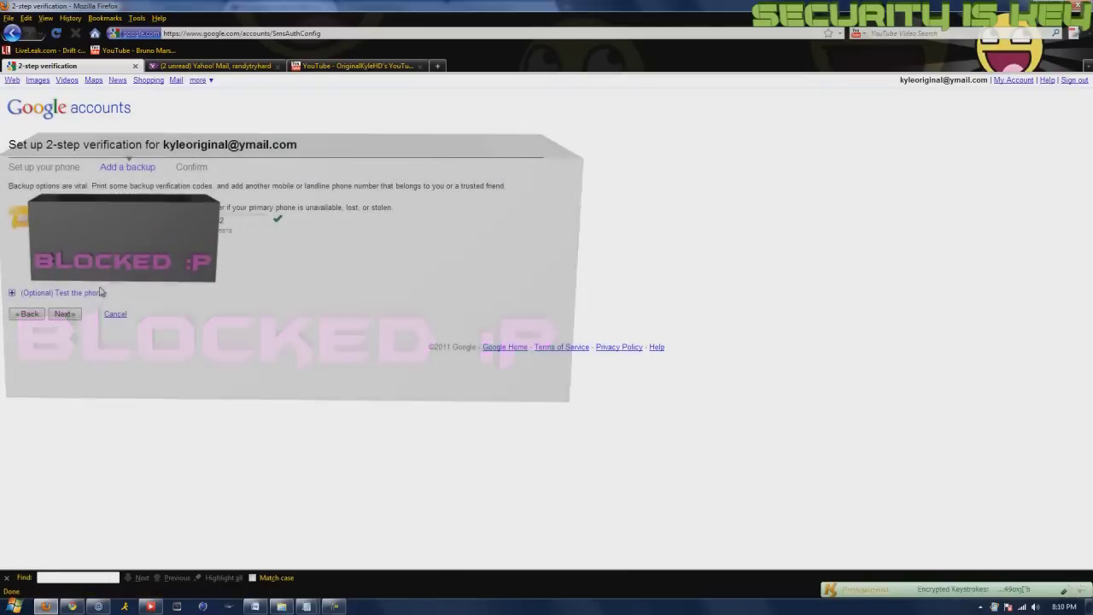
- Skip past the backup option and confirm turning on 2-step verification for the account
click(65, 314)
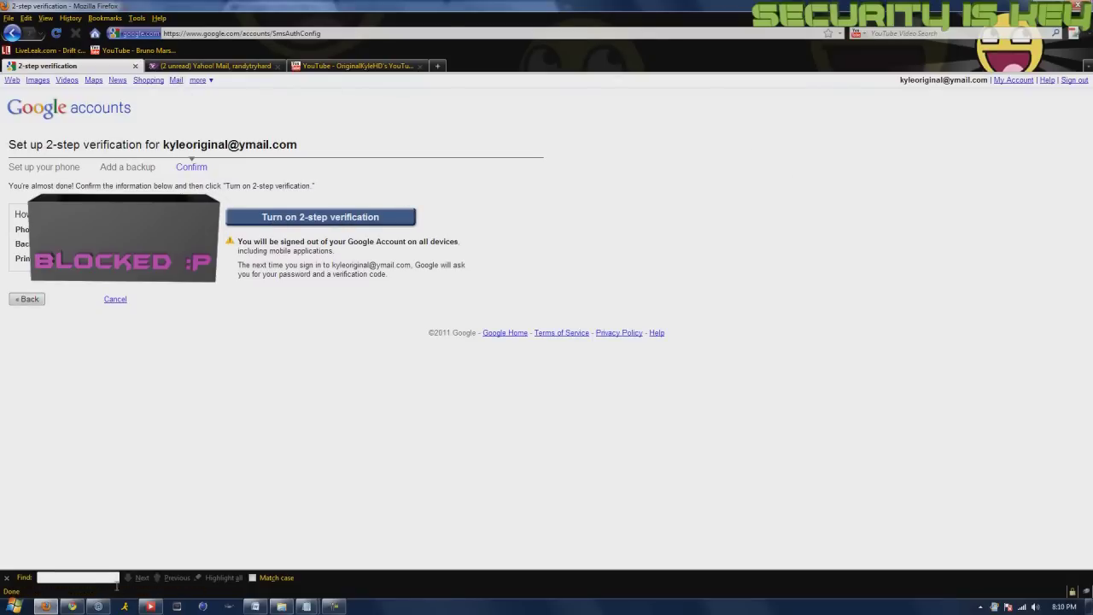
click(73, 608)
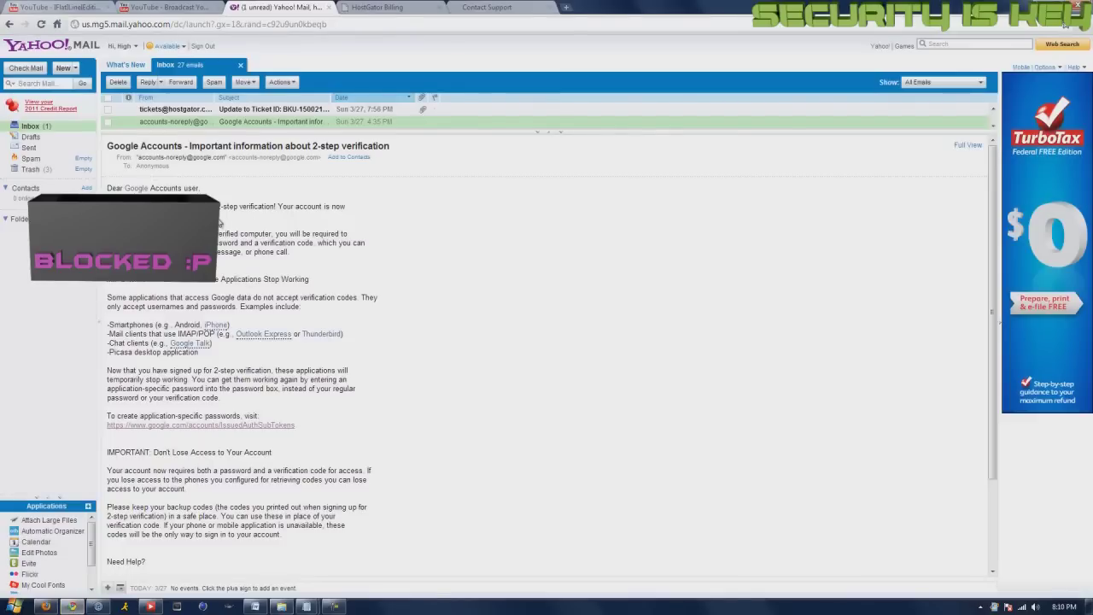
drag(249, 223, 257, 164)
click(295, 255)
triple_click(359, 206)
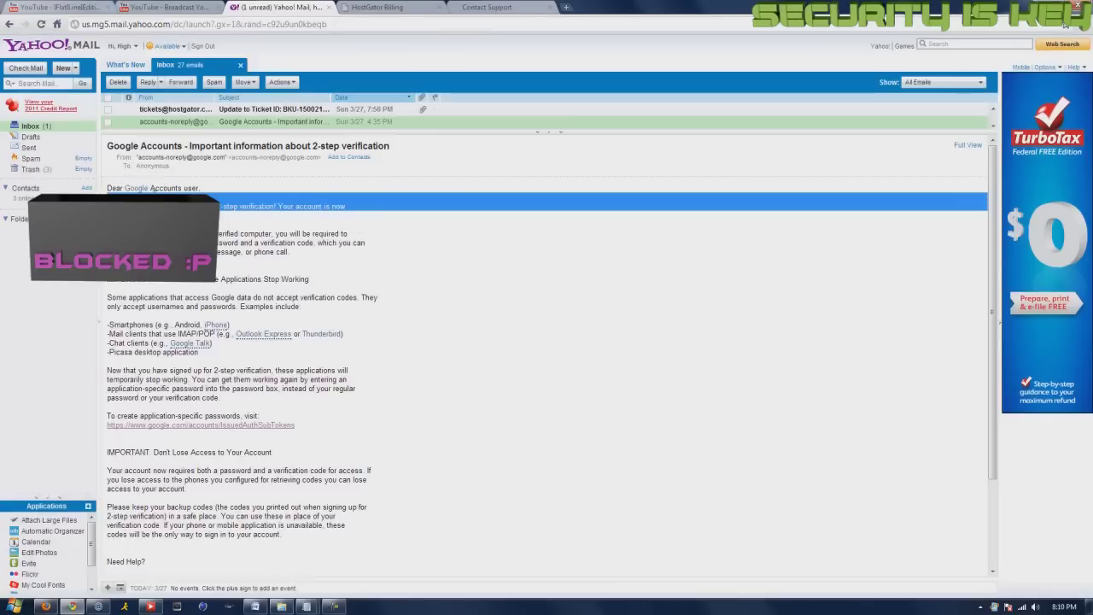
triple_click(333, 243)
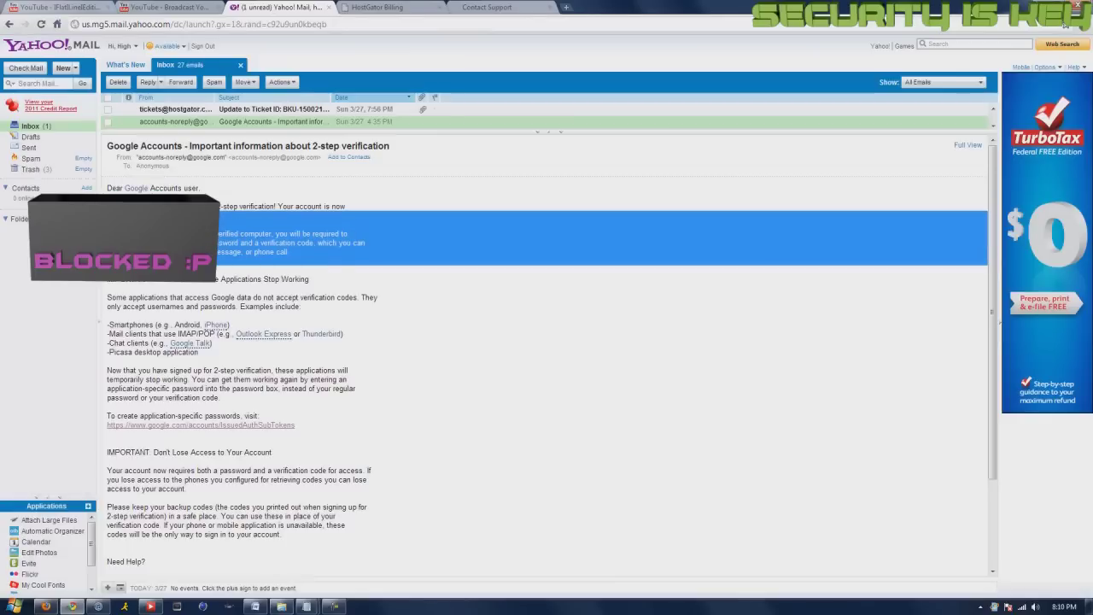
click(282, 270)
triple_click(333, 265)
click(332, 265)
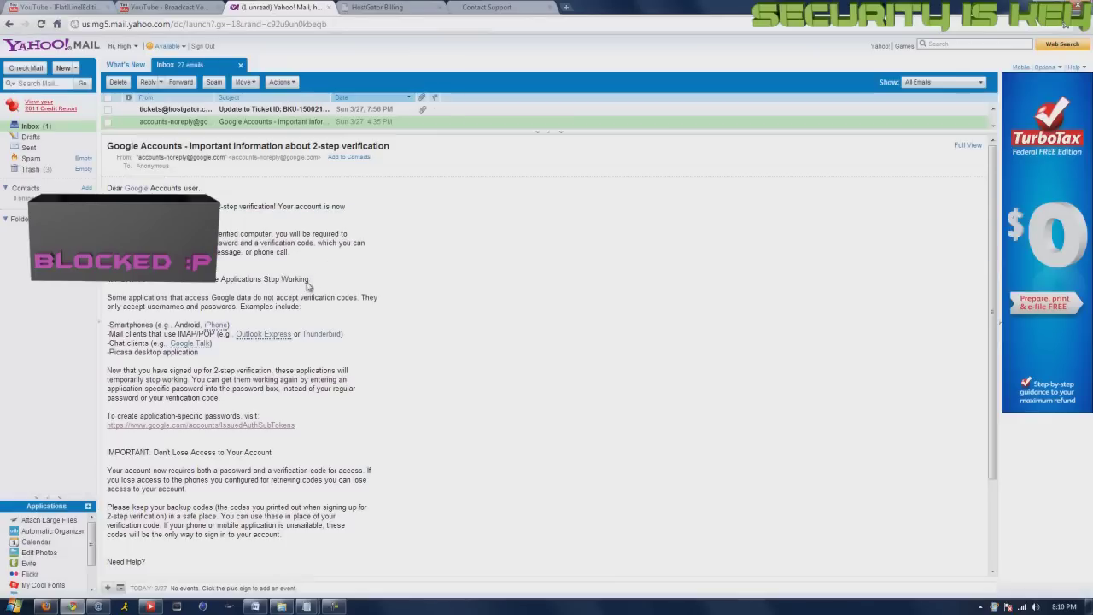
triple_click(227, 266)
click(226, 269)
drag(389, 310, 229, 198)
click(393, 363)
drag(393, 363, 235, 205)
click(435, 407)
drag(435, 407, 223, 198)
click(259, 270)
triple_click(265, 279)
click(273, 278)
triple_click(291, 253)
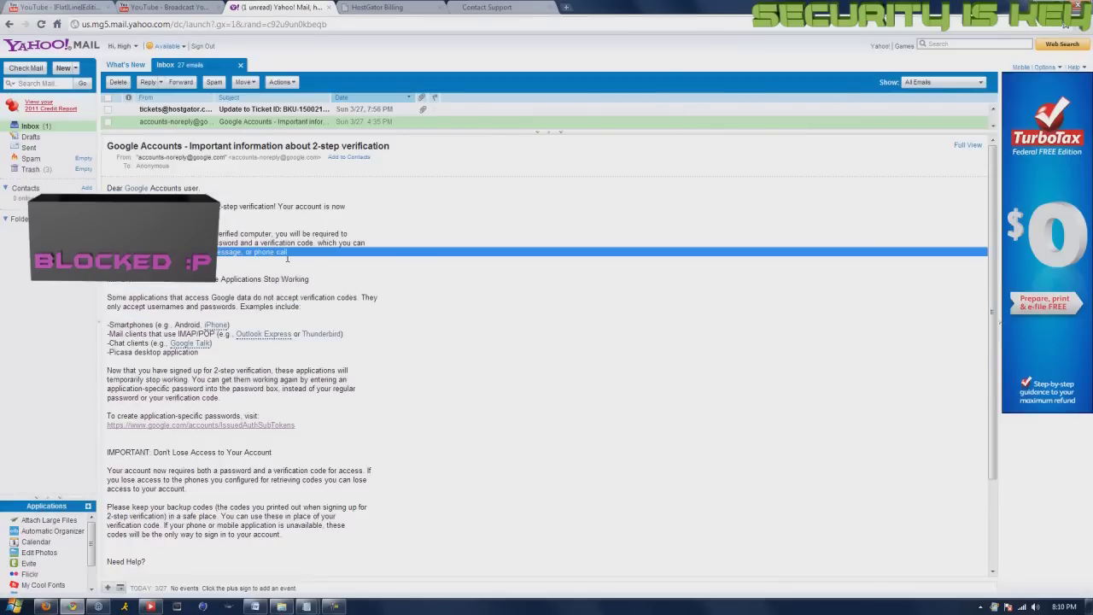
drag(292, 253, 217, 253)
click(221, 253)
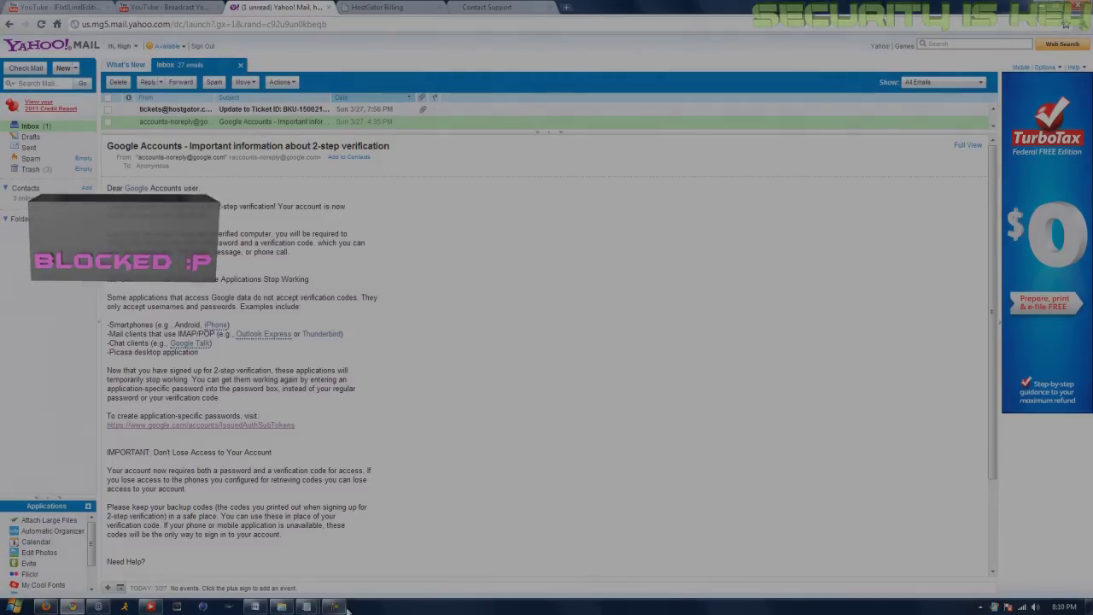
click(346, 608)
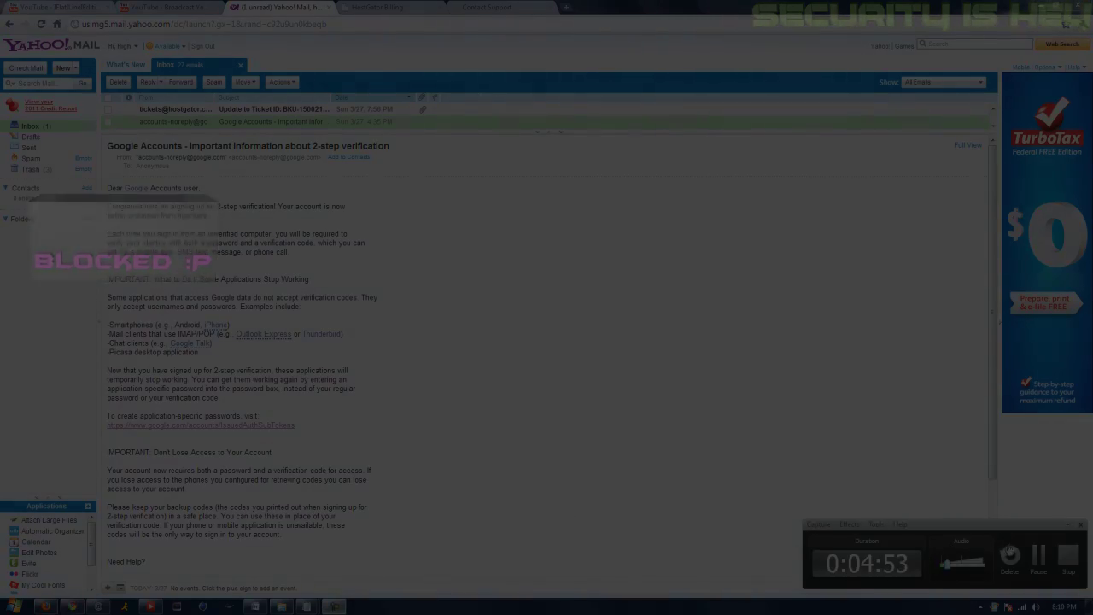